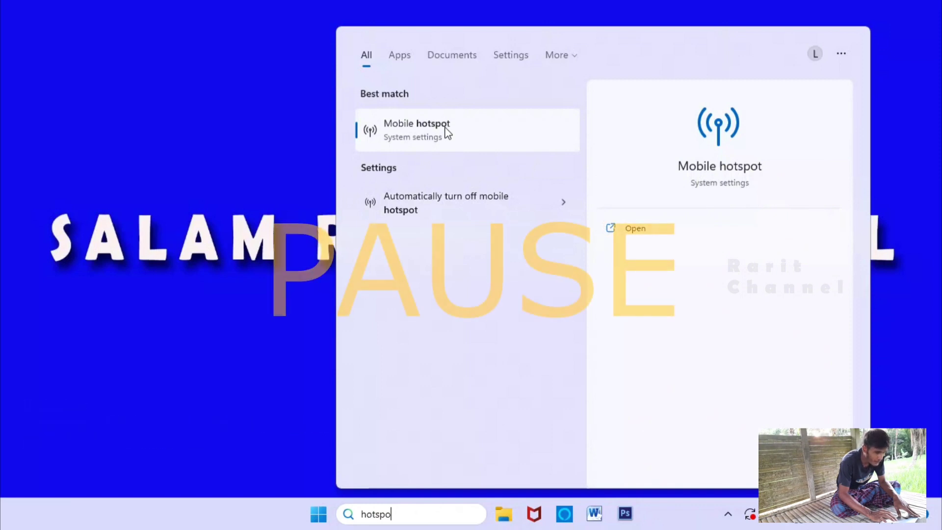
- Open Device Manager and expand the Network adapters category
{"action": "key", "text": "Escape"}
{"action": "left_click", "coordinate": [385, 514]}
{"action": "type", "text": "device"}
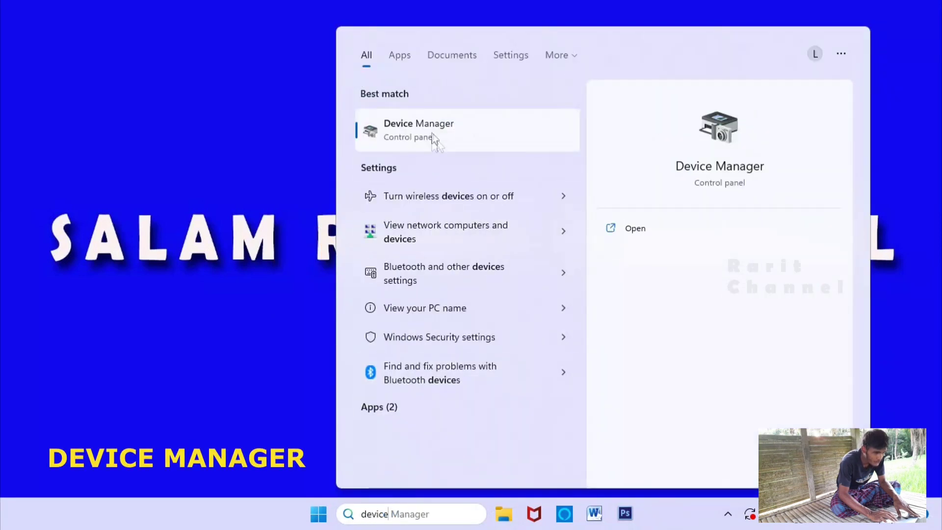
{"action": "left_click", "coordinate": [444, 128]}
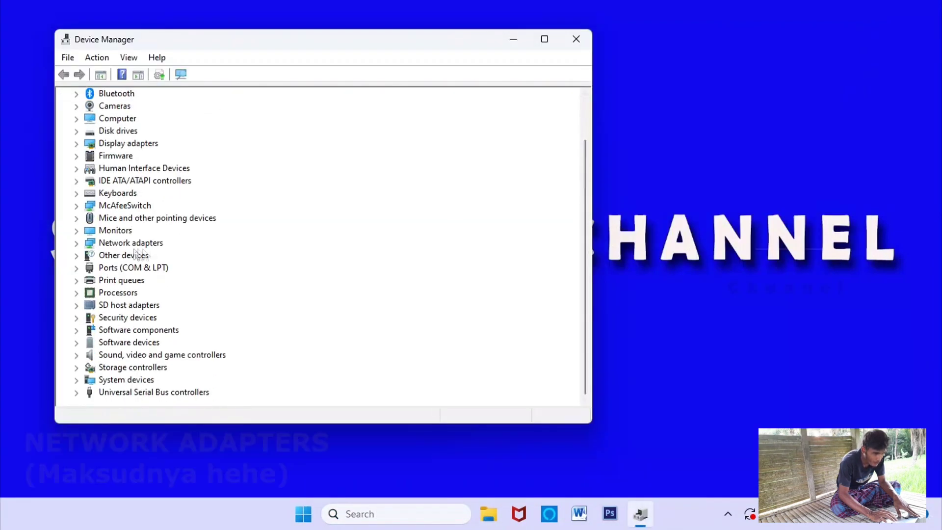
{"action": "left_click", "coordinate": [77, 244]}
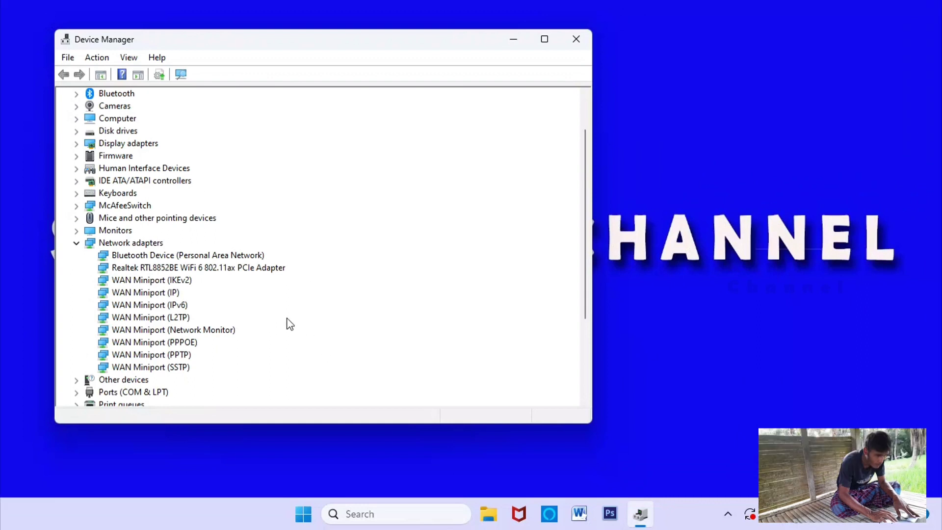
- Show hidden devices in Device Manager and collapse the Bluetooth category to bring the network adapters into reach
{"action": "left_click", "coordinate": [127, 57]}
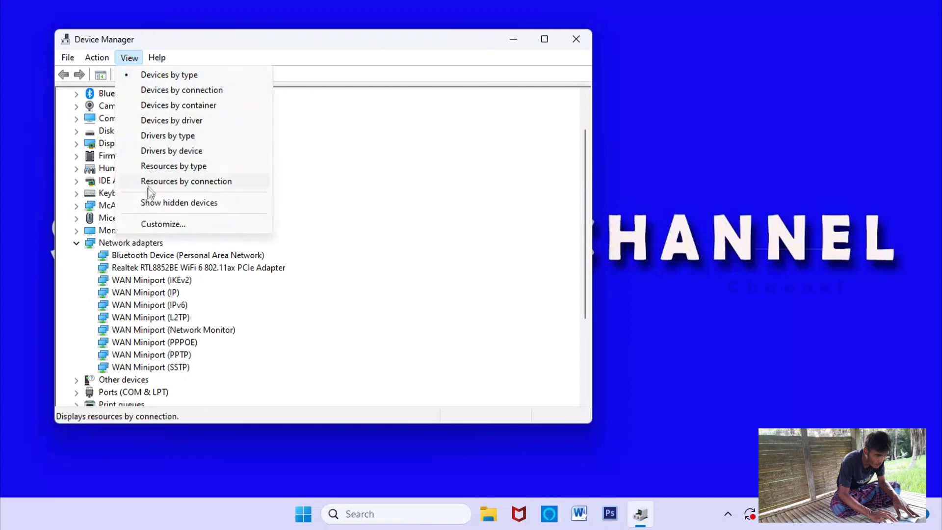
{"action": "left_click", "coordinate": [173, 203]}
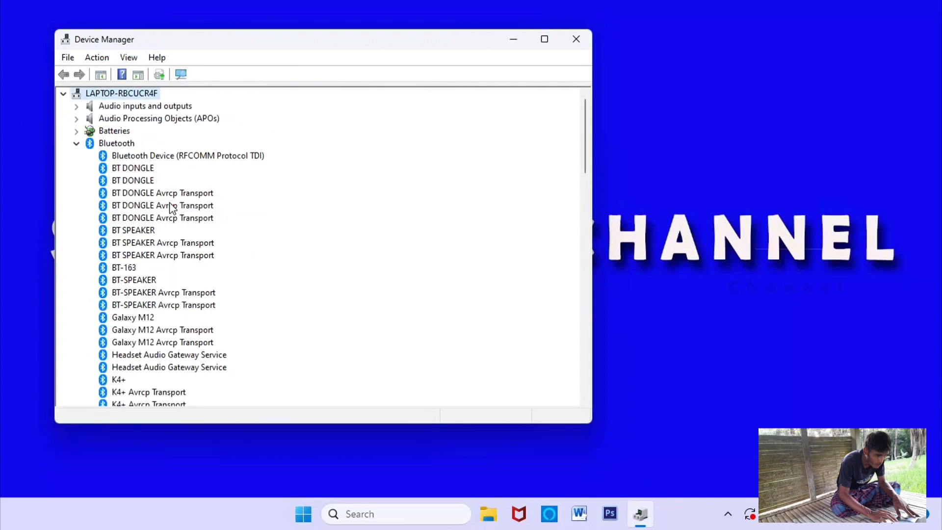
{"action": "left_click", "coordinate": [76, 143]}
{"action": "left_click_drag", "start_coordinate": [585, 238], "coordinate": [584, 279]}
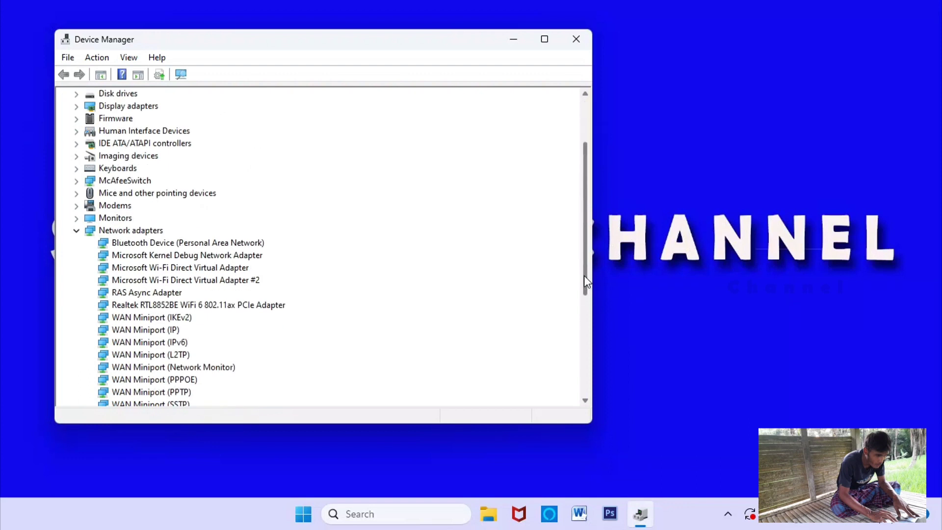
- View the driver update options for the Microsoft Wi-Fi Direct Virtual Adapter and cancel the update
{"action": "left_click", "coordinate": [211, 268]}
{"action": "right_click", "coordinate": [207, 267]}
{"action": "left_click", "coordinate": [261, 276]}
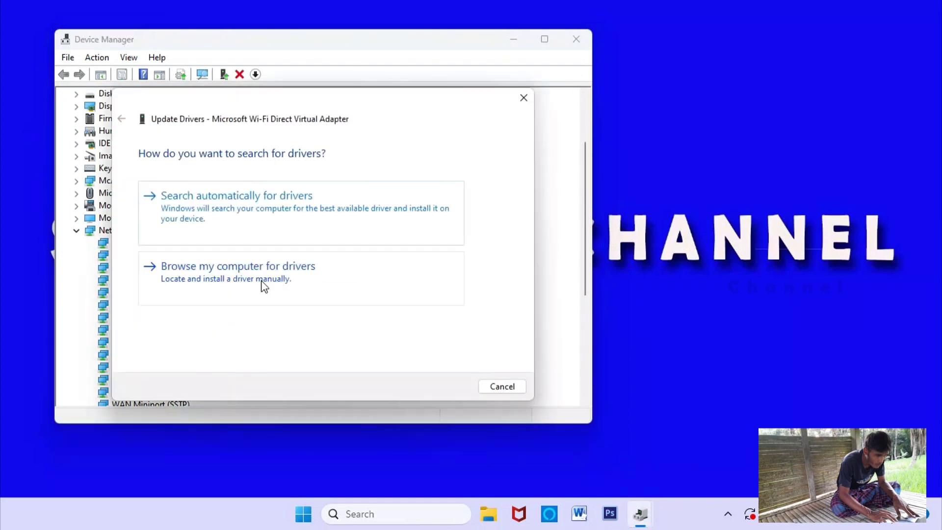
{"action": "left_click", "coordinate": [502, 389]}
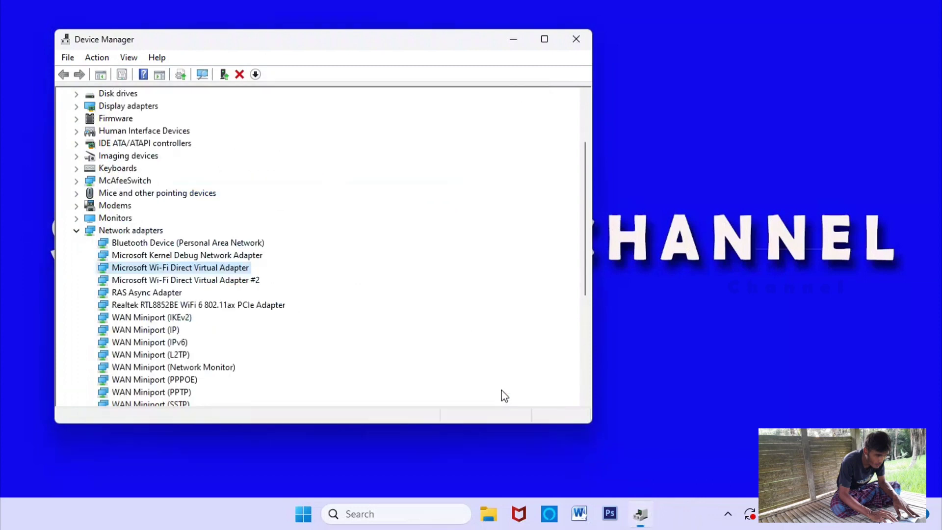
- Check the actions available for Microsoft Wi-Fi Direct Virtual Adapter #2 and close Device Manager
{"action": "left_click", "coordinate": [212, 283]}
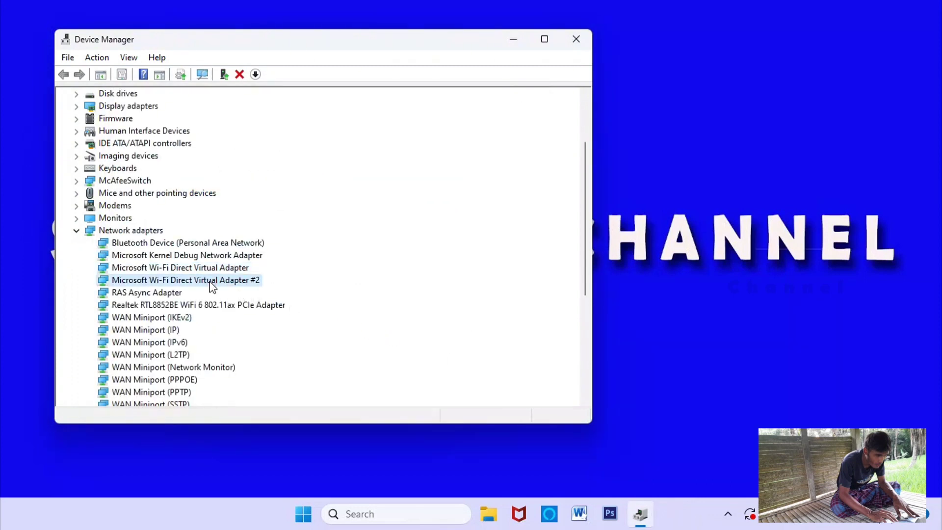
{"action": "right_click", "coordinate": [212, 284]}
{"action": "left_click", "coordinate": [419, 308]}
{"action": "left_click", "coordinate": [575, 43]}
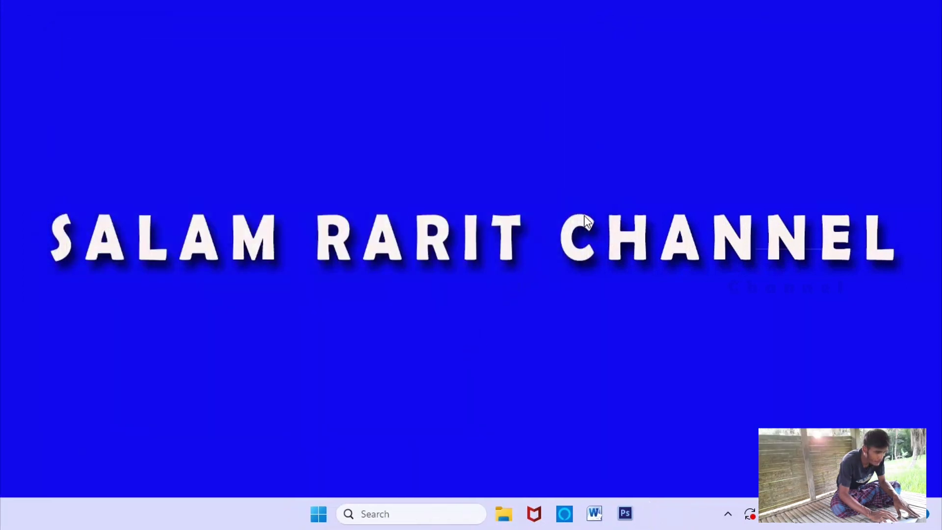
{"action": "right_click", "coordinate": [586, 219]}
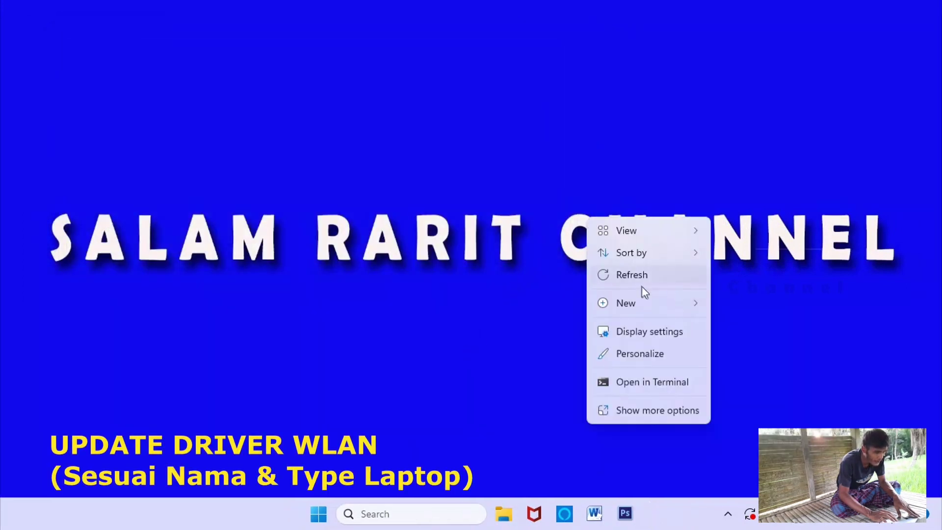
{"action": "left_click", "coordinate": [638, 273]}
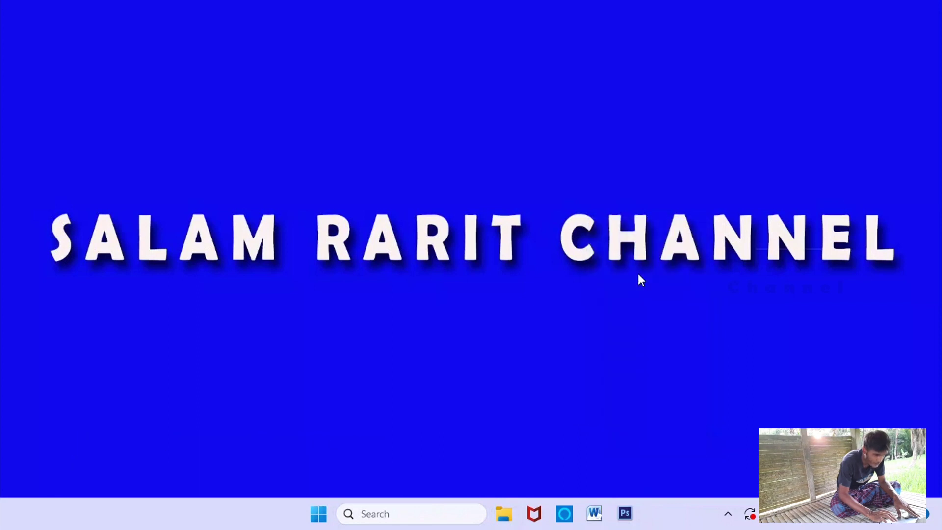
{"action": "right_click", "coordinate": [641, 100]}
{"action": "left_click", "coordinate": [729, 155]}
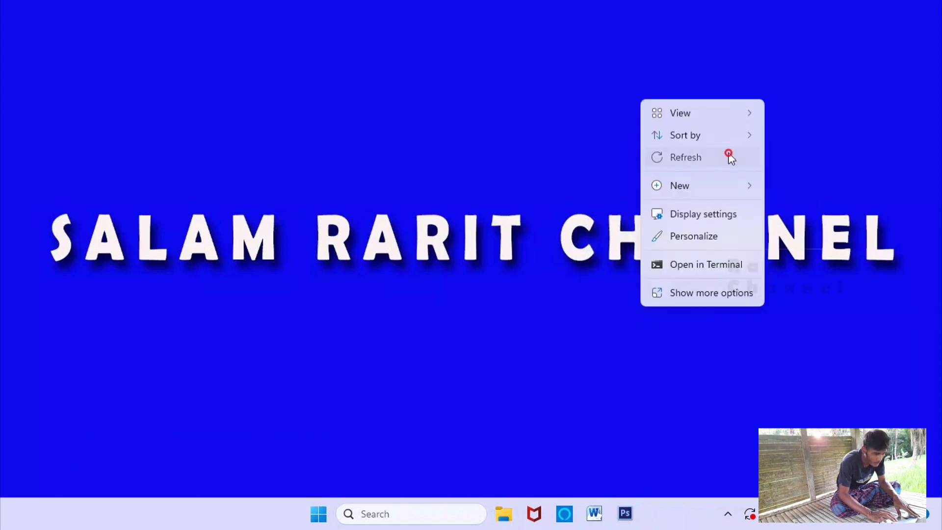
{"action": "right_click", "coordinate": [729, 154]}
{"action": "left_click", "coordinate": [760, 209]}
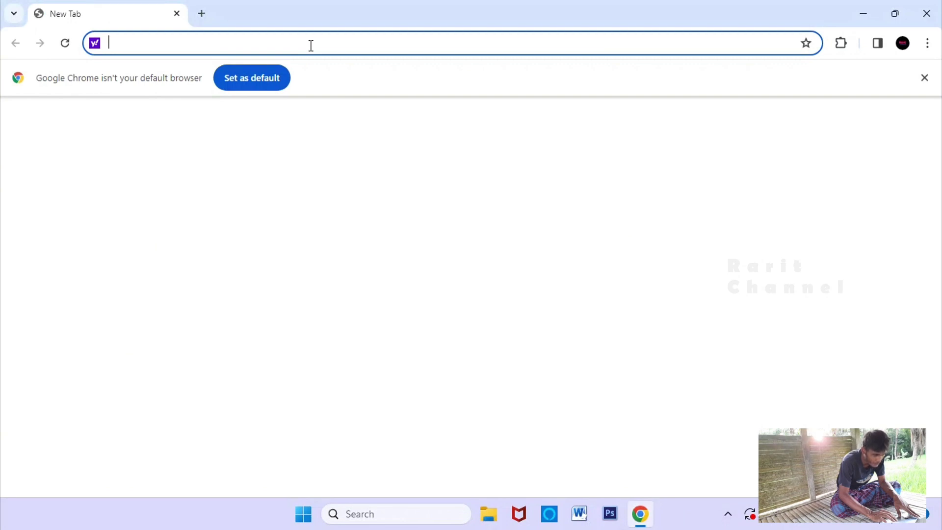
- Search the web in Chrome for "DRIVER WLAN FOR LENOVO IDEPAD 1i 64 bit"
{"action": "type", "text": "LENO"}
{"action": "key", "text": "BackSpace"}
{"action": "key", "text": "BackSpace"}
{"action": "key", "text": "BackSpace"}
{"action": "key", "text": "BackSpace"}
{"action": "type", "text": "DRIV"}
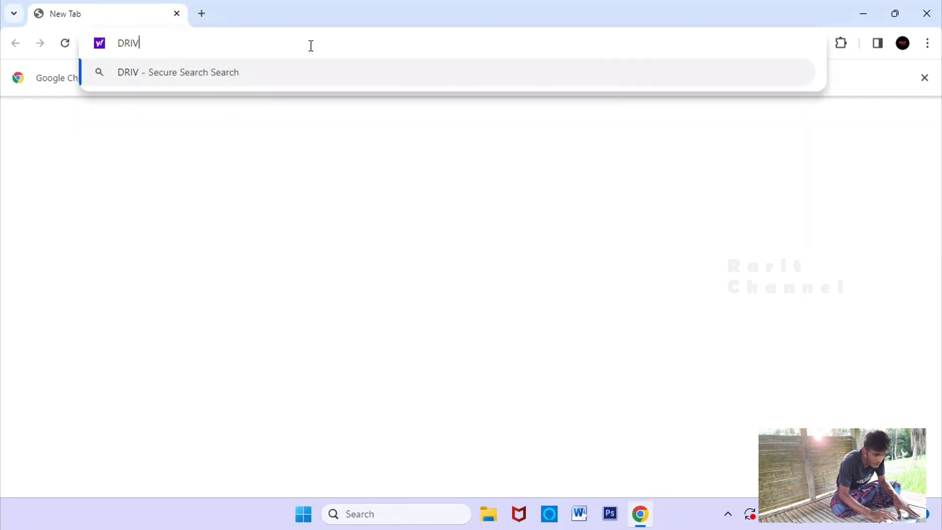
{"action": "type", "text": "ER WLAN FOR"}
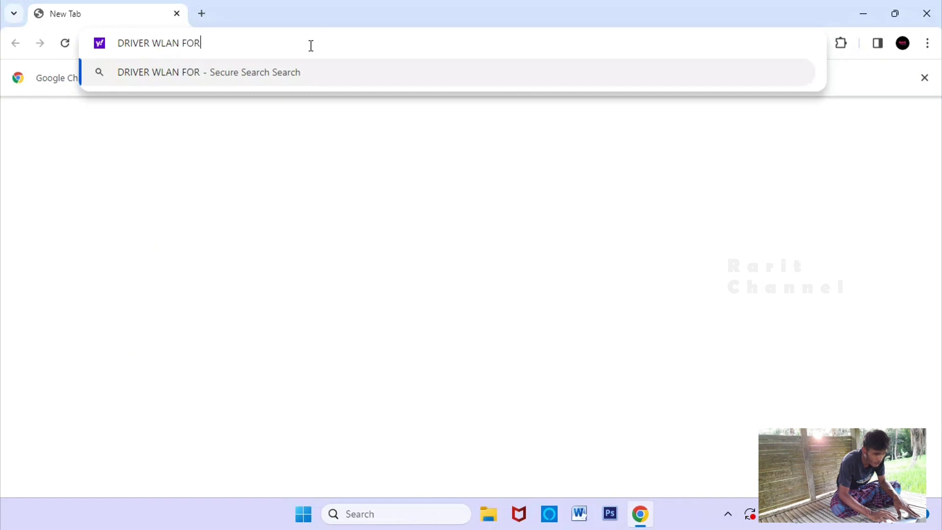
{"action": "type", "text": " LENO"}
{"action": "key", "text": "BackSpace"}
{"action": "key", "text": "BackSpace"}
{"action": "type", "text": "NOVO "}
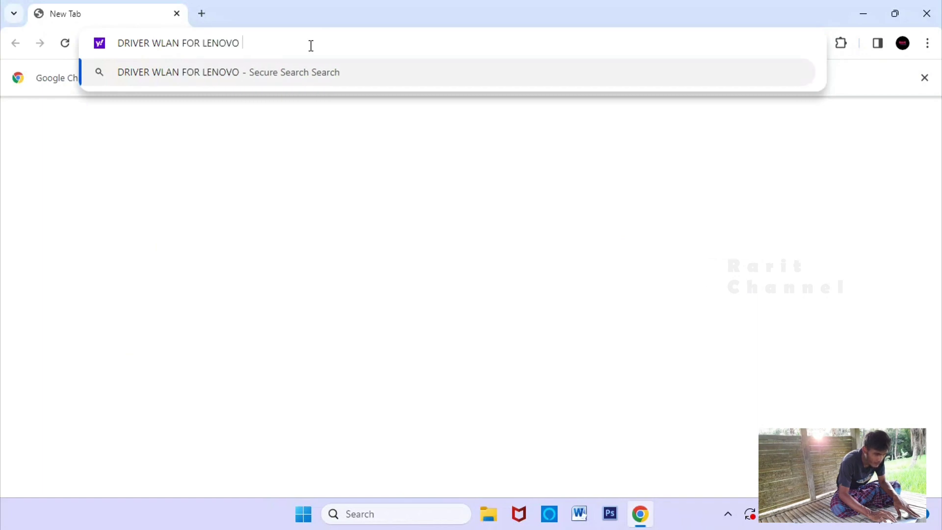
{"action": "type", "text": "IDEPAD 1I"}
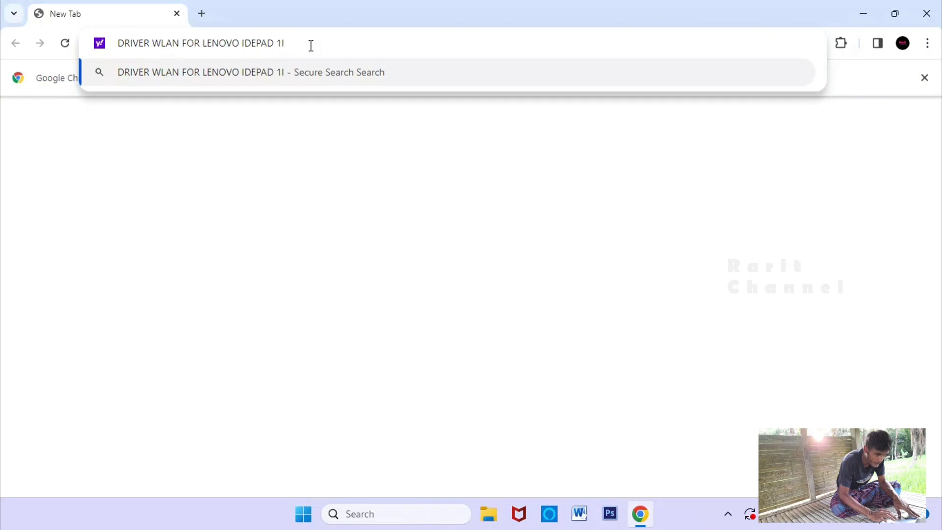
{"action": "key", "text": "BackSpace"}
{"action": "type", "text": "i"}
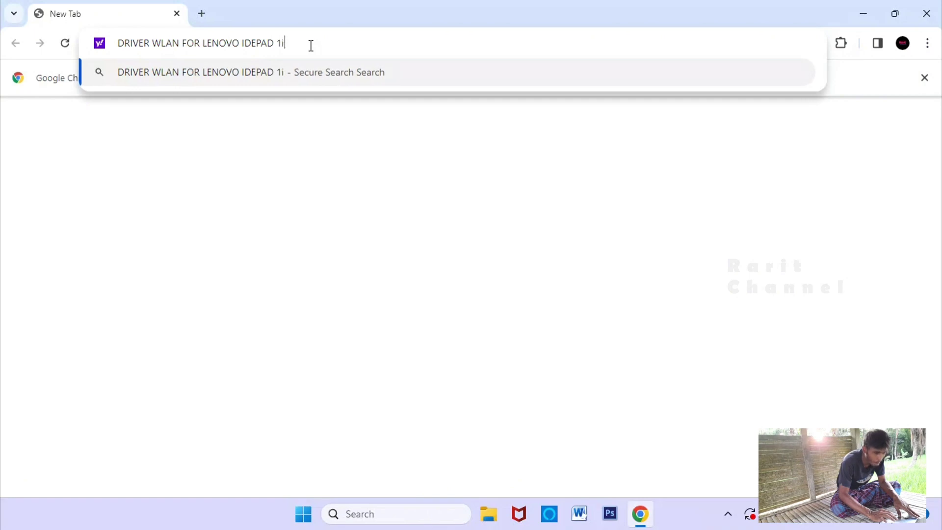
{"action": "type", "text": " 64 bit"}
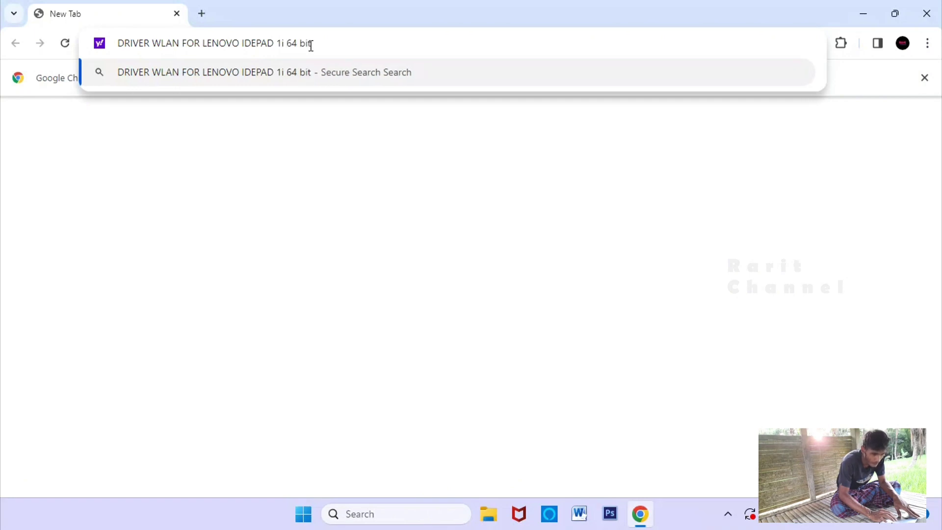
{"action": "left_click", "coordinate": [352, 65]}
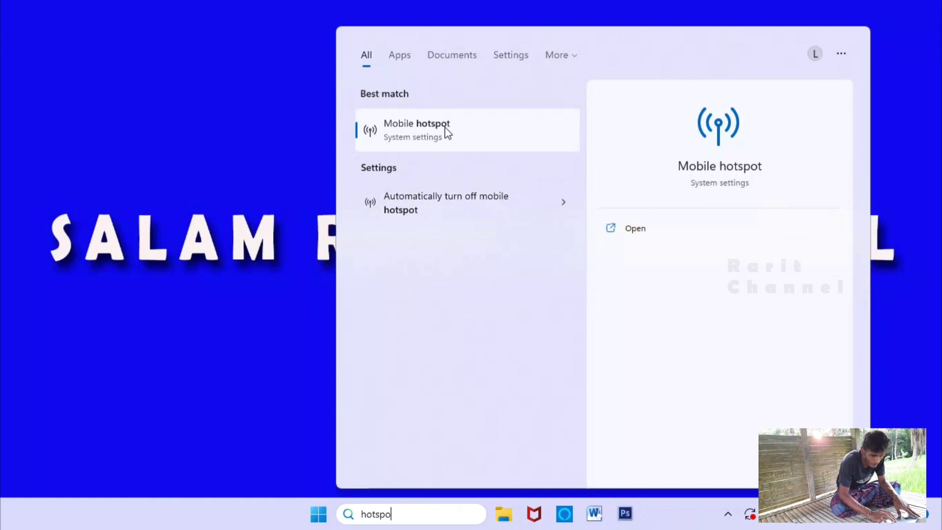
- Try to turn on the mobile hotspot in the Mobile hotspot settings and close the window
{"action": "left_click", "coordinate": [447, 131]}
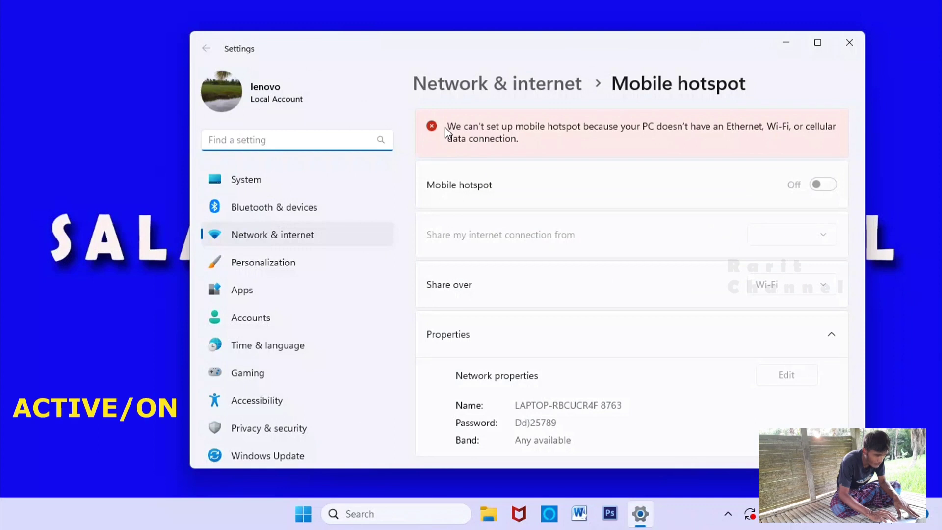
{"action": "left_click", "coordinate": [838, 185]}
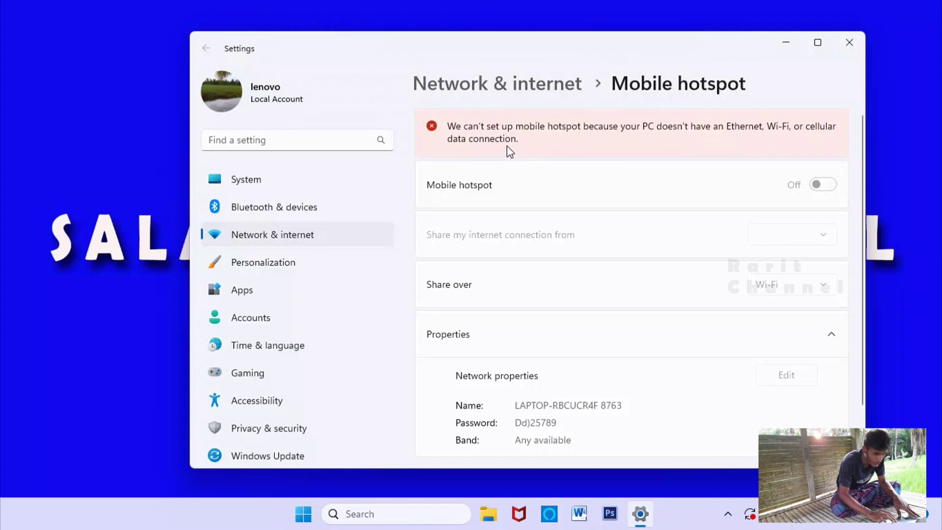
{"action": "left_click", "coordinate": [849, 42]}
{"action": "right_click", "coordinate": [611, 94]}
{"action": "right_click", "coordinate": [513, 191]}
{"action": "left_click", "coordinate": [539, 284]}
- Open the Other troubleshooters list under the System troubleshoot settings
{"action": "left_click", "coordinate": [403, 513]}
{"action": "type", "text": "stting"}
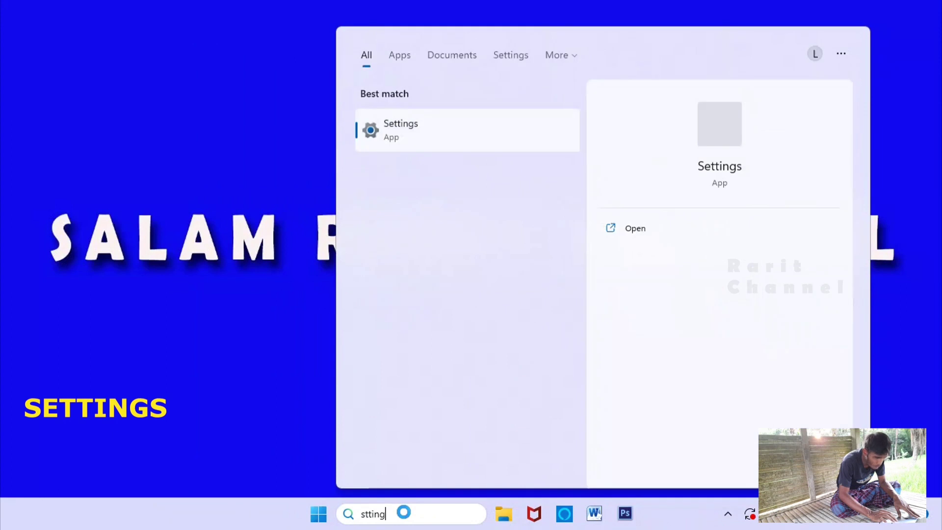
{"action": "left_click", "coordinate": [434, 132]}
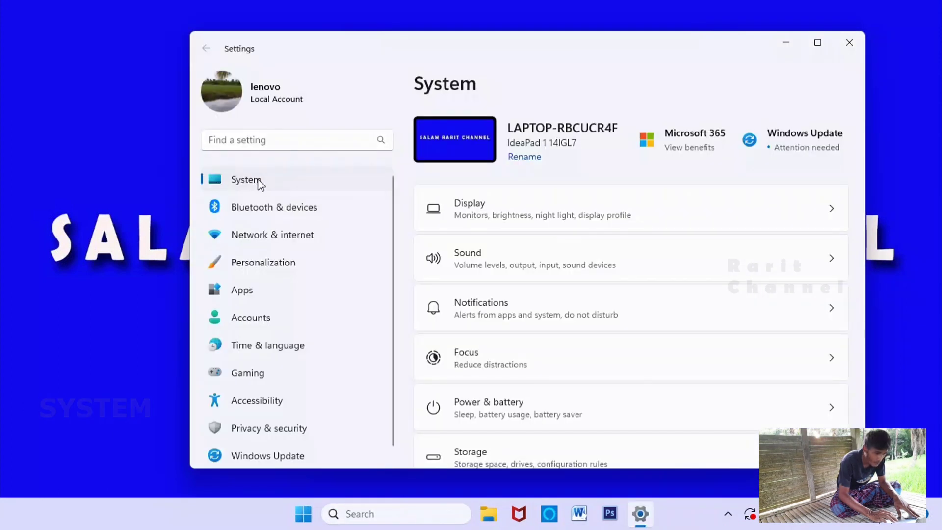
{"action": "left_click_drag", "start_coordinate": [862, 173], "coordinate": [863, 301]}
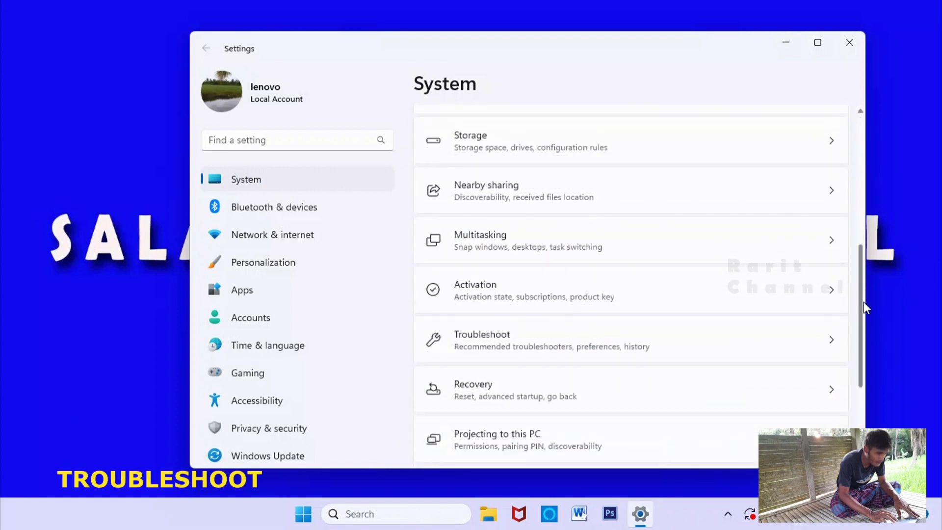
{"action": "left_click", "coordinate": [507, 348]}
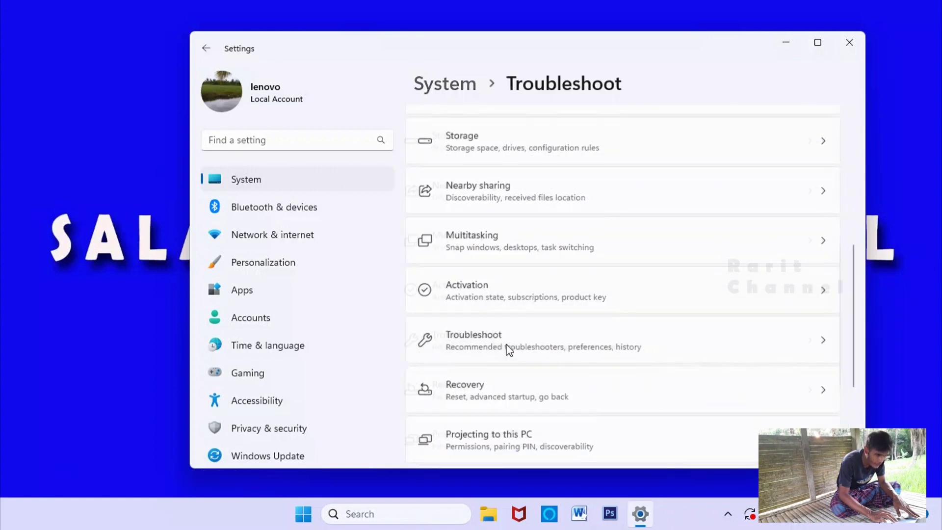
{"action": "left_click", "coordinate": [520, 326]}
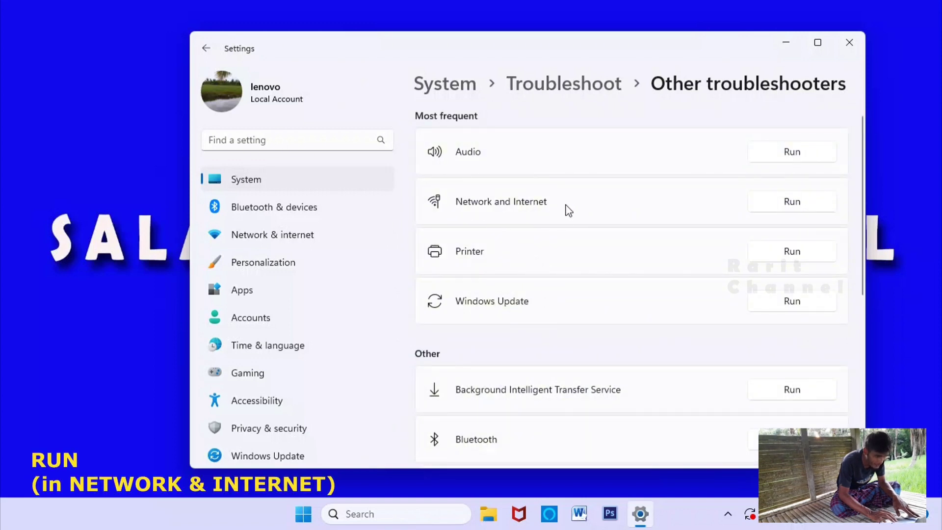
- Run the Network and Internet troubleshooter and restart the Wi-Fi network adapter from its recommendations
{"action": "left_click", "coordinate": [791, 203]}
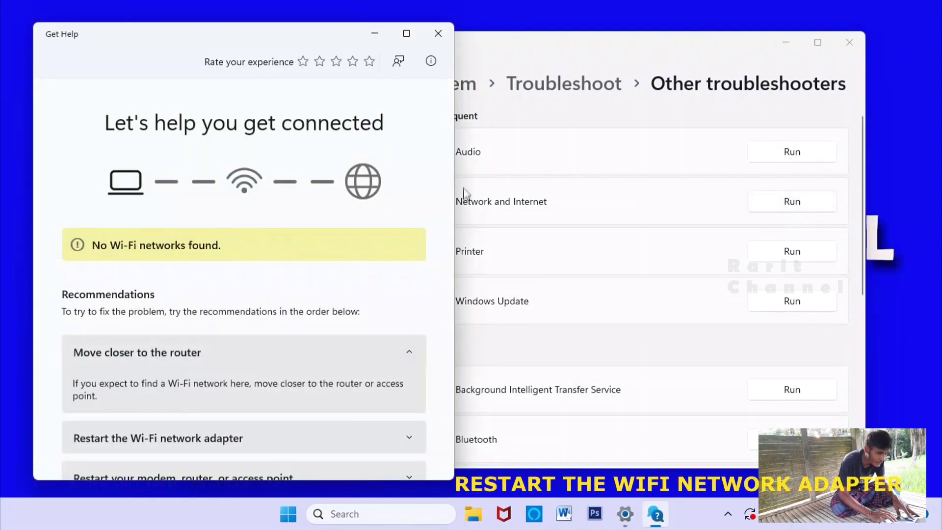
{"action": "scroll", "coordinate": [446, 195], "scroll_direction": "down", "scroll_amount": 1}
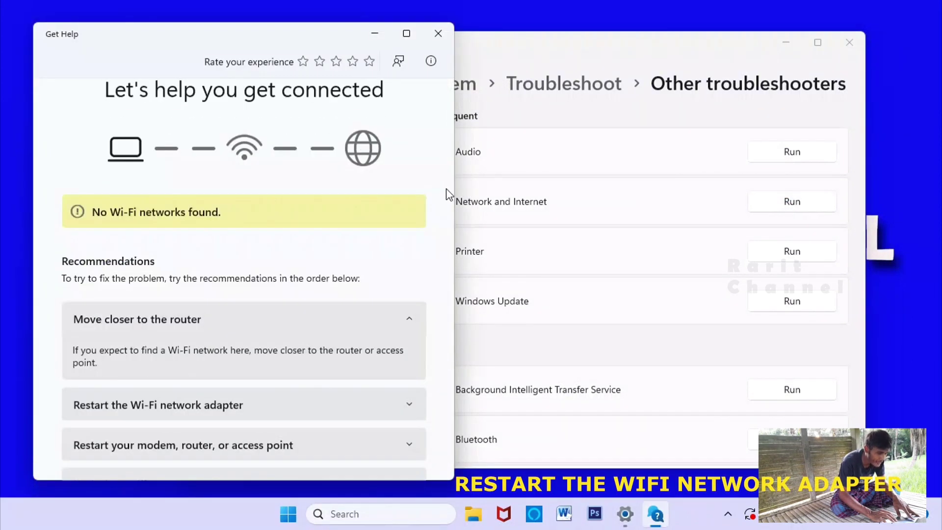
{"action": "left_click", "coordinate": [408, 411]}
{"action": "scroll", "coordinate": [452, 338], "scroll_direction": "down", "scroll_amount": 3}
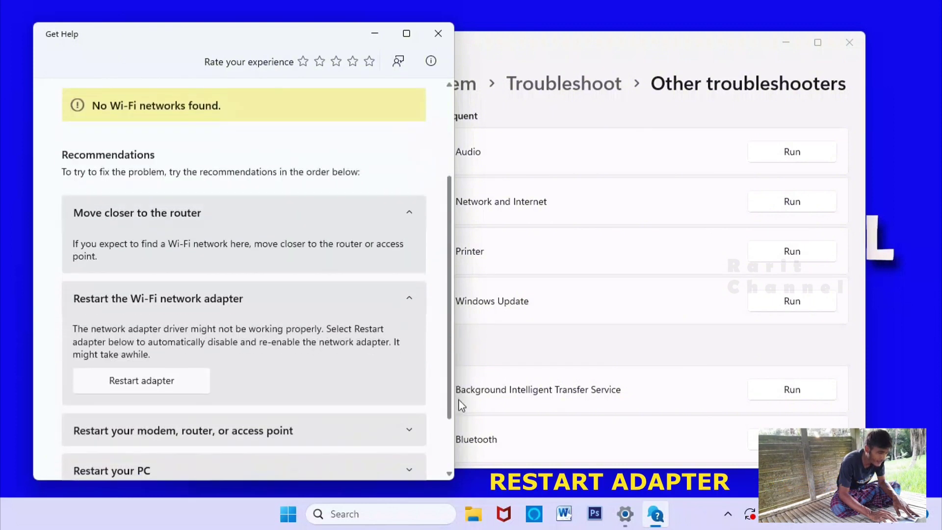
{"action": "left_click", "coordinate": [166, 385]}
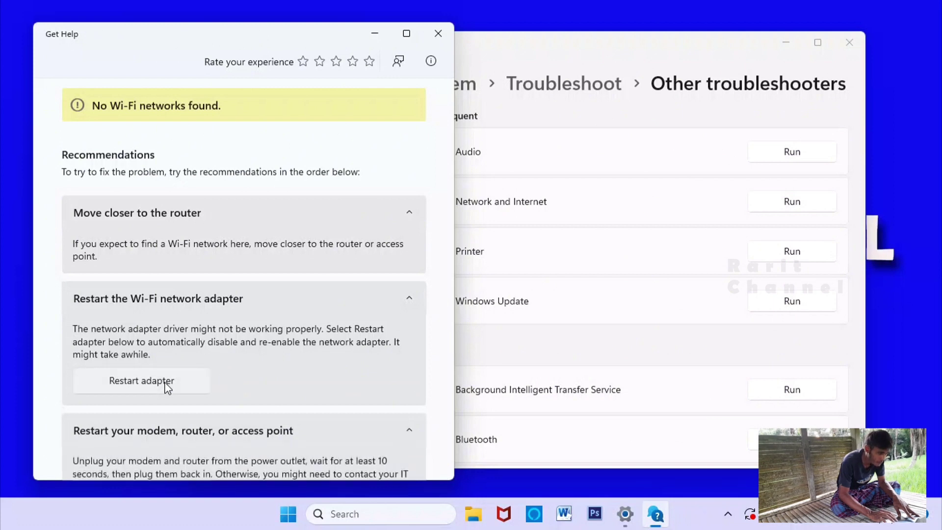
{"action": "left_click", "coordinate": [166, 385]}
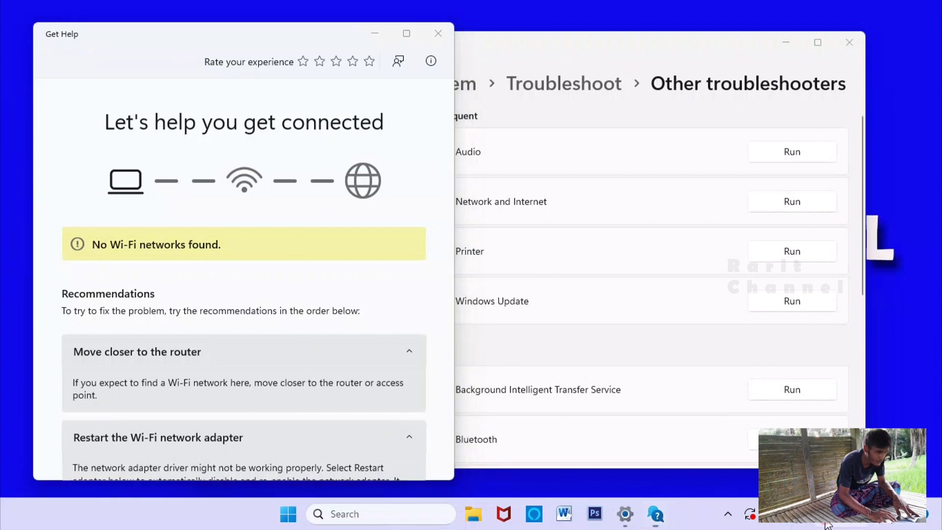
- Check the list of available Wi-Fi networks and the laptop's Wi-Fi connection status
{"action": "left_click", "coordinate": [847, 515]}
{"action": "left_click", "coordinate": [763, 251]}
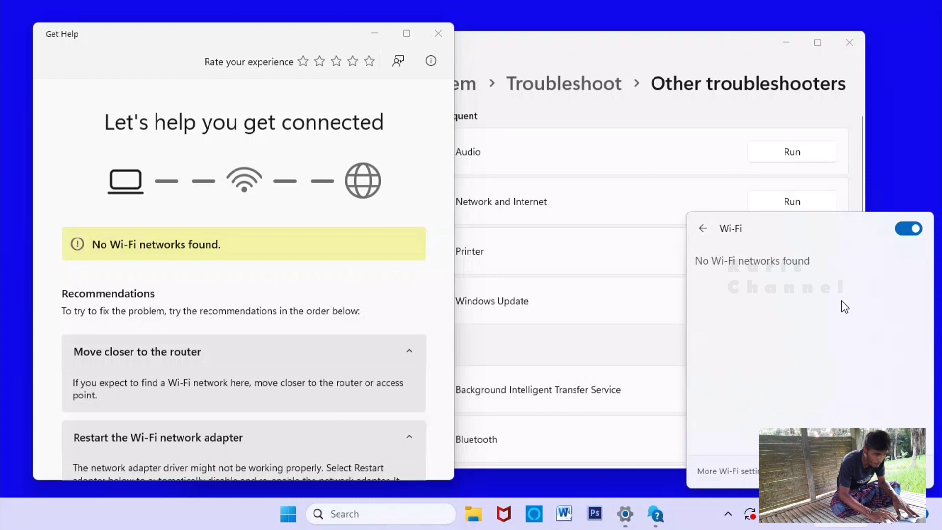
{"action": "scroll", "coordinate": [448, 185], "scroll_direction": "down", "scroll_amount": 5}
{"action": "left_click", "coordinate": [824, 523]}
{"action": "left_click", "coordinate": [750, 251]}
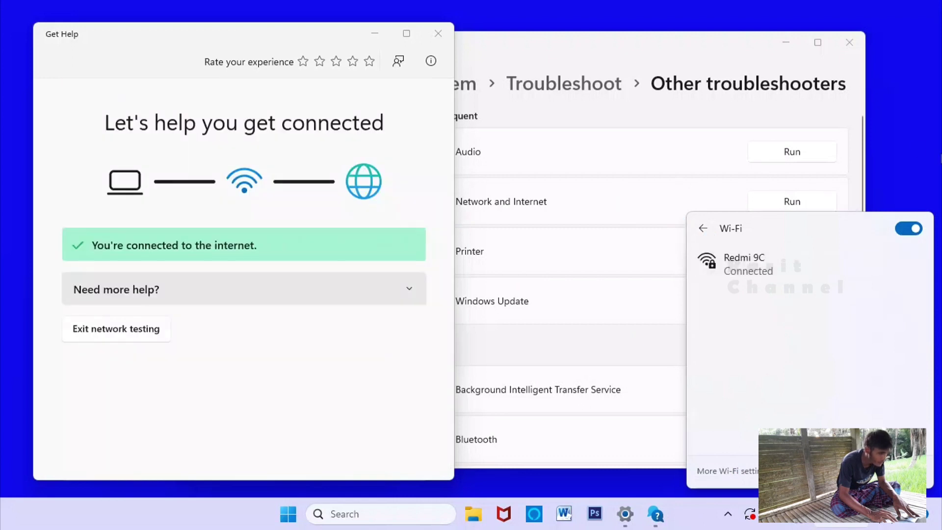
- Dismiss the list of Wi-Fi networks and close the Get Help network troubleshooter window
{"action": "left_click", "coordinate": [916, 159]}
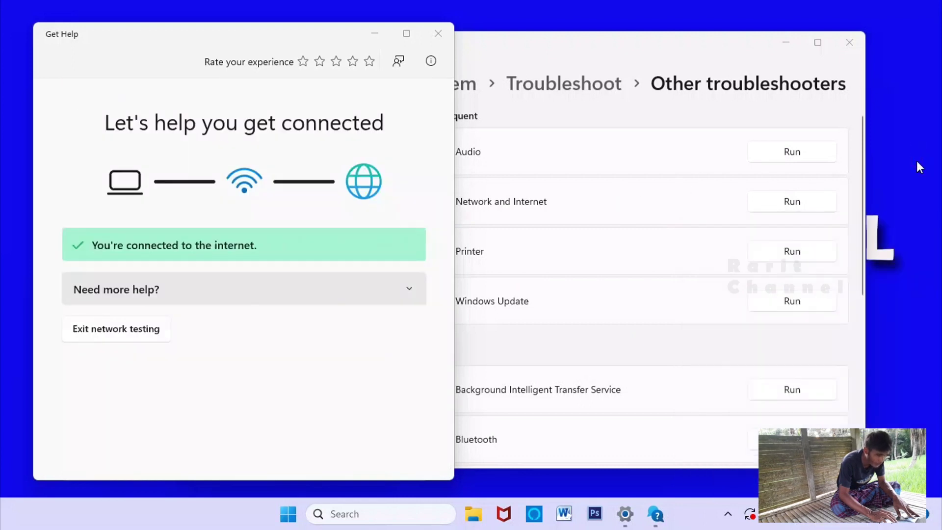
{"action": "left_click", "coordinate": [437, 33]}
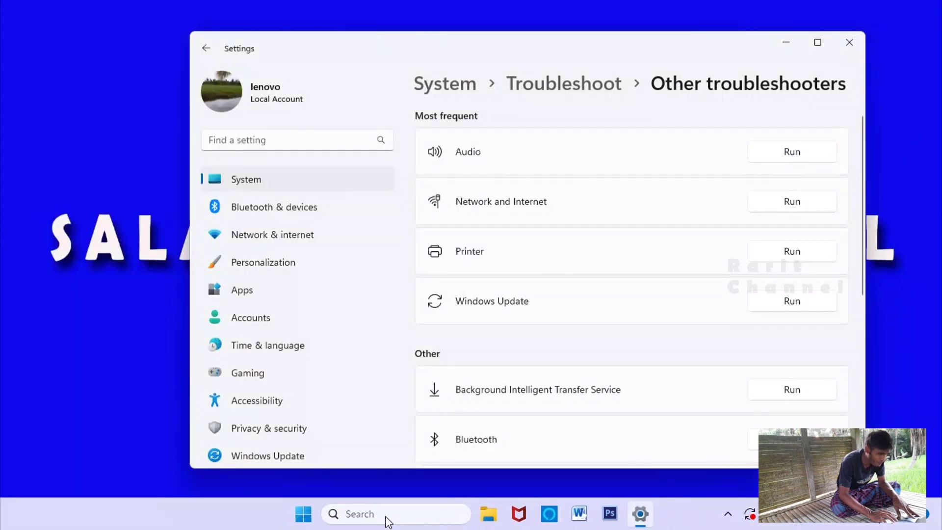
- Check the Mobile hotspot settings under Network & internet and close the Settings window
{"action": "left_click", "coordinate": [353, 512]}
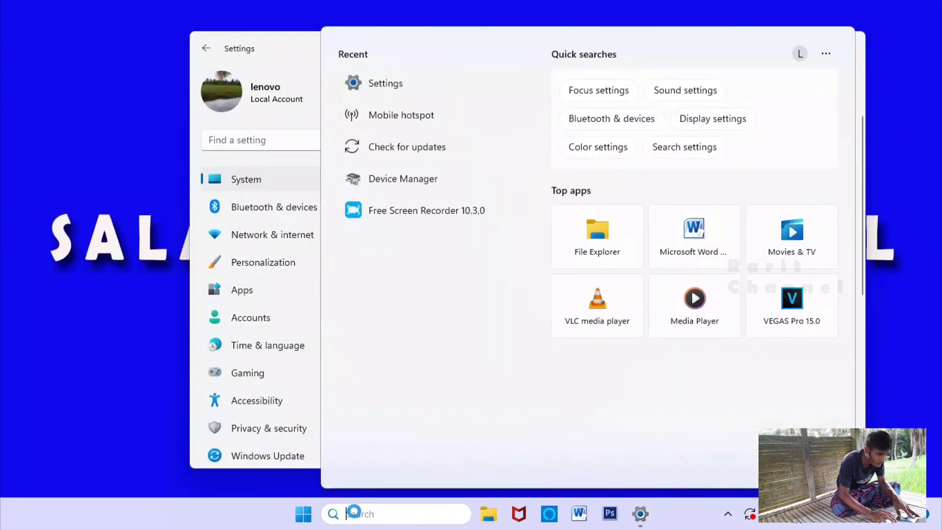
{"action": "left_click", "coordinate": [407, 83]}
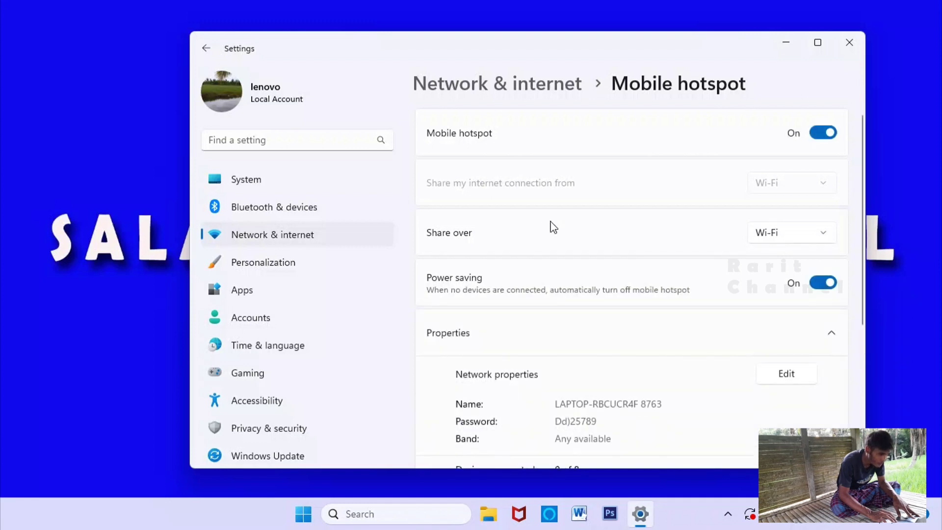
{"action": "left_click", "coordinate": [852, 44]}
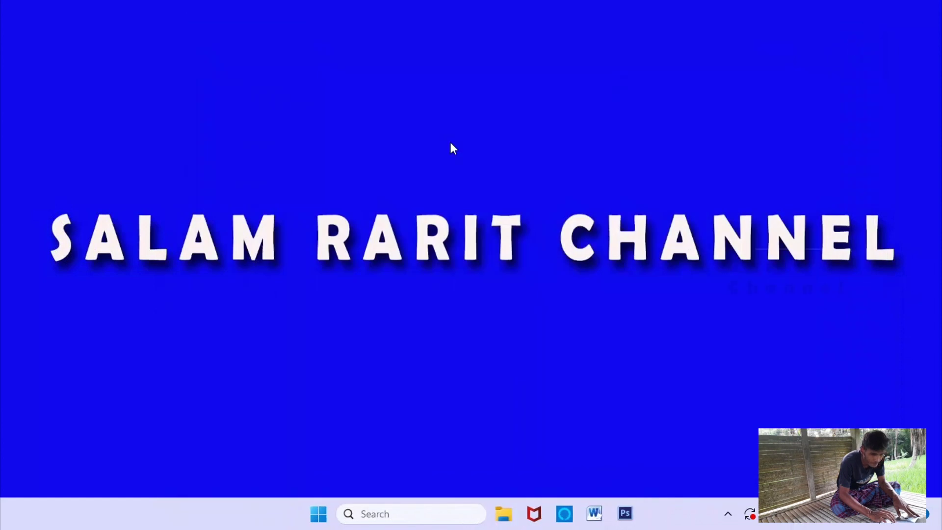
{"action": "right_click", "coordinate": [619, 118]}
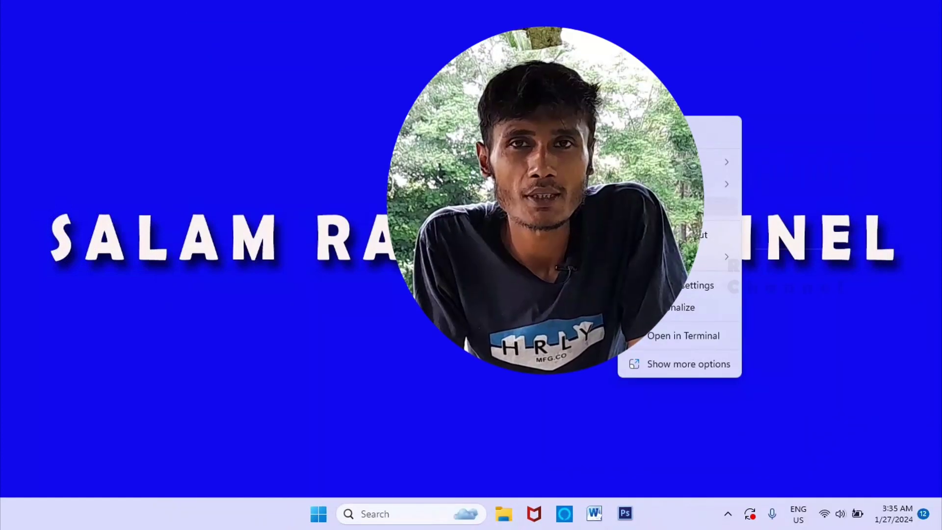
{"action": "key", "text": "Escape"}
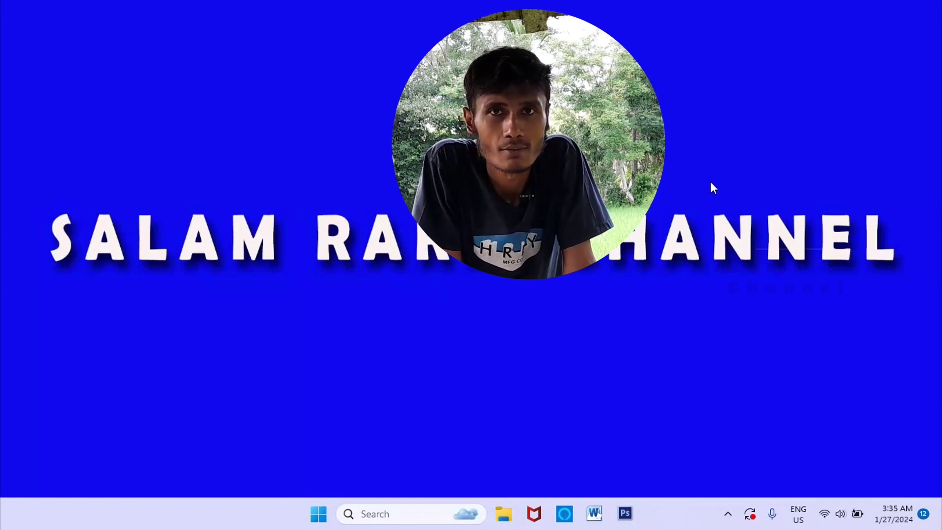
{"action": "right_click", "coordinate": [711, 183]}
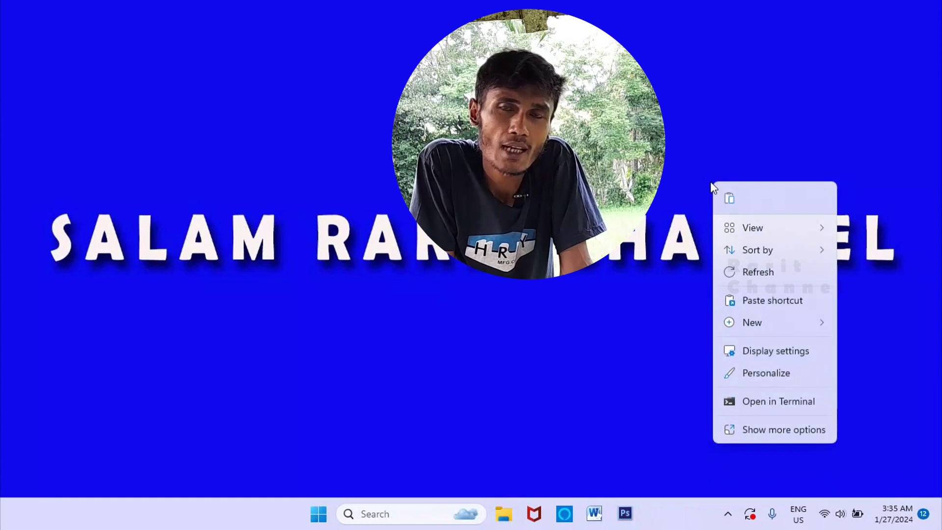